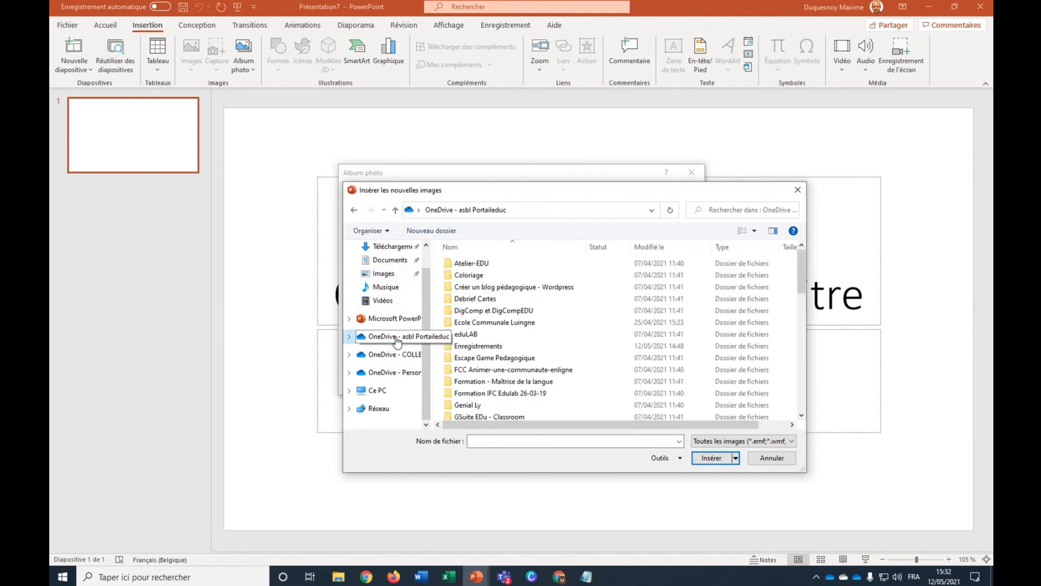
- Add every image from the Belles images folder under Images in the personal OneDrive to the photo album
{"action": "scroll", "coordinate": [564, 336], "scroll_direction": "down", "scroll_amount": 5}
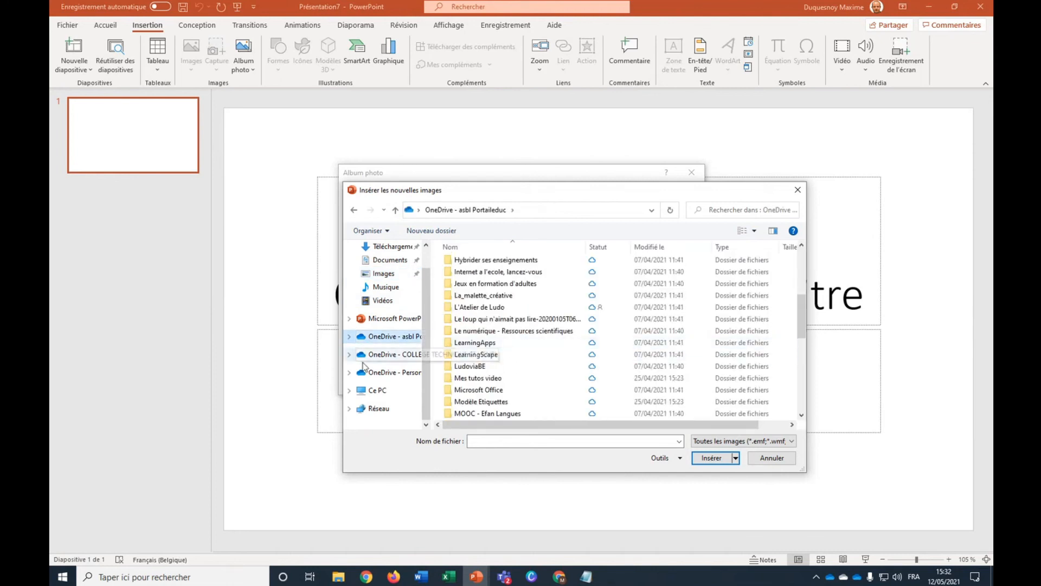
{"action": "left_click", "coordinate": [399, 374]}
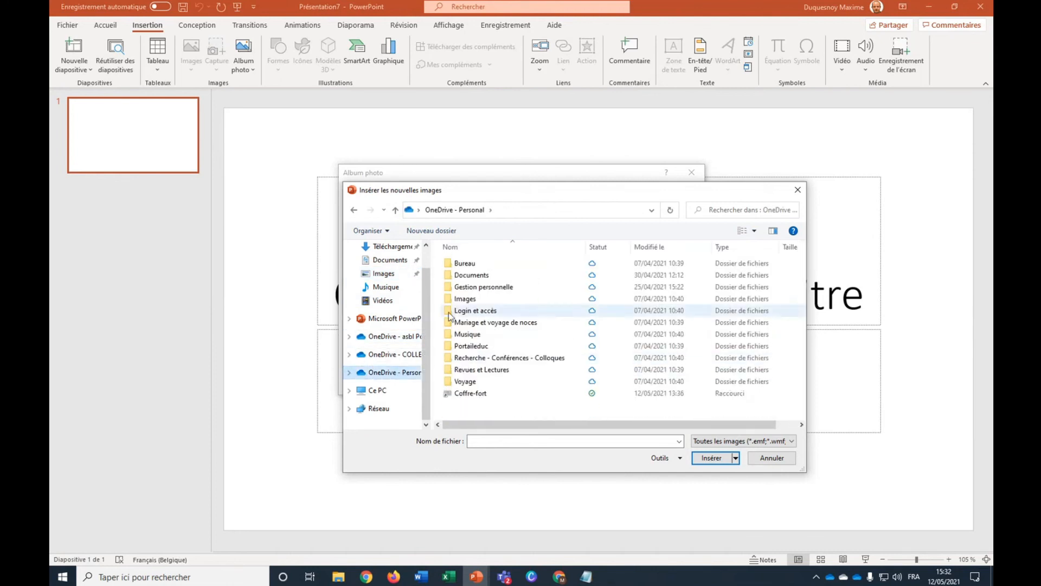
{"action": "double_click", "coordinate": [462, 301]}
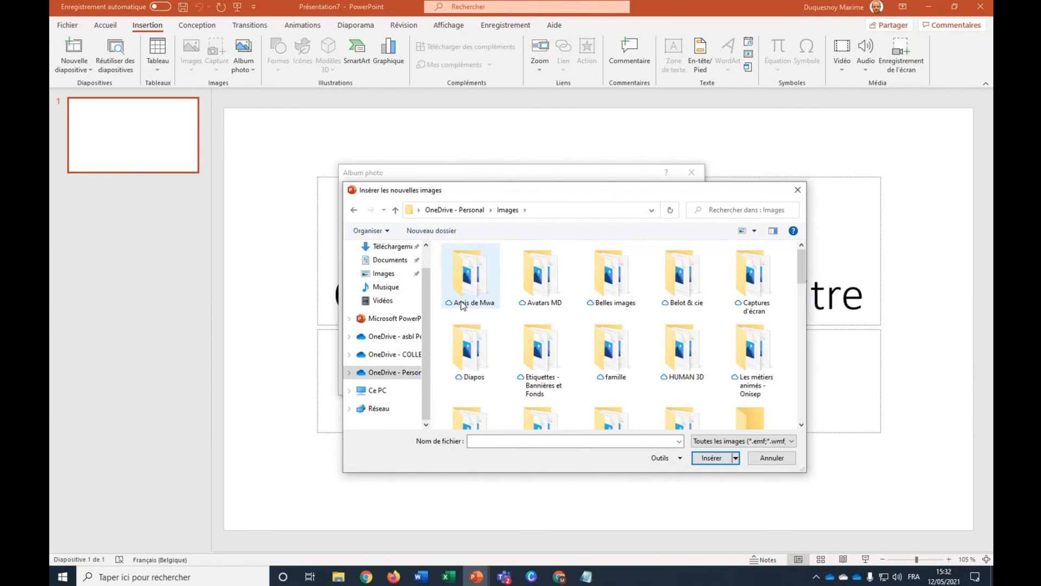
{"action": "double_click", "coordinate": [629, 288]}
{"action": "scroll", "coordinate": [565, 346], "scroll_direction": "down", "scroll_amount": 2}
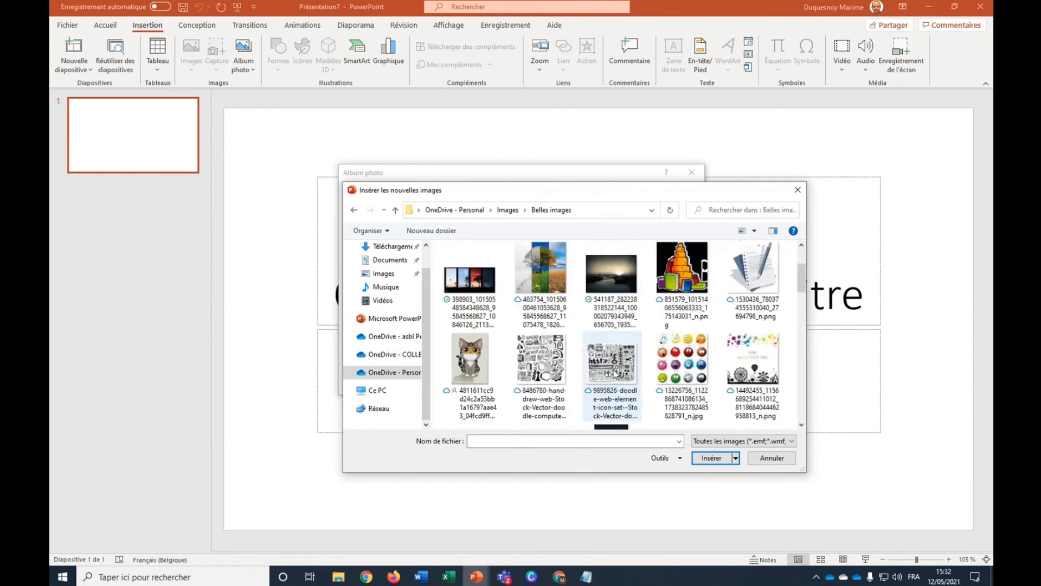
{"action": "key", "text": "ctrl+a"}
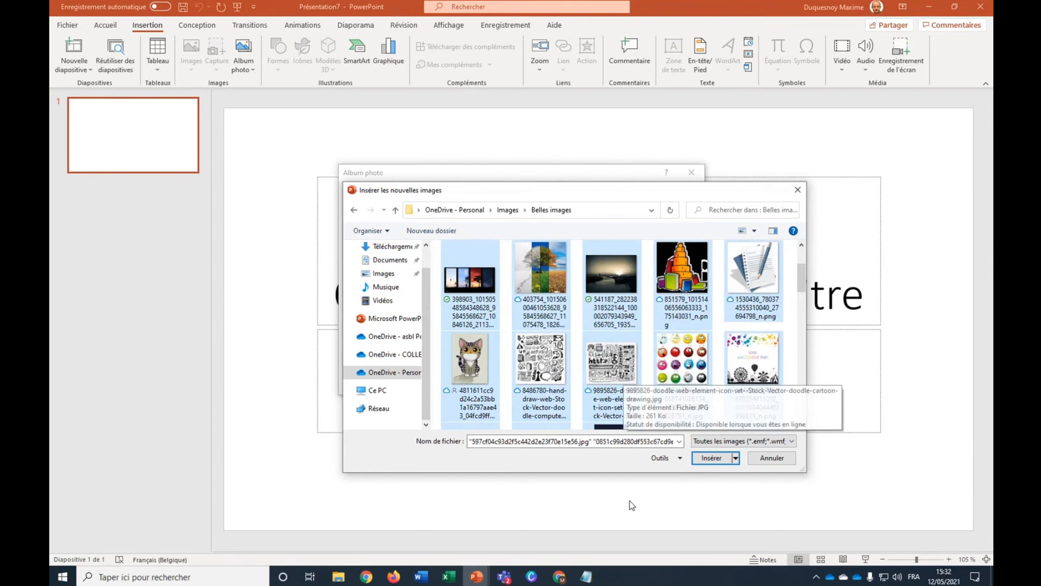
{"action": "left_click", "coordinate": [718, 458]}
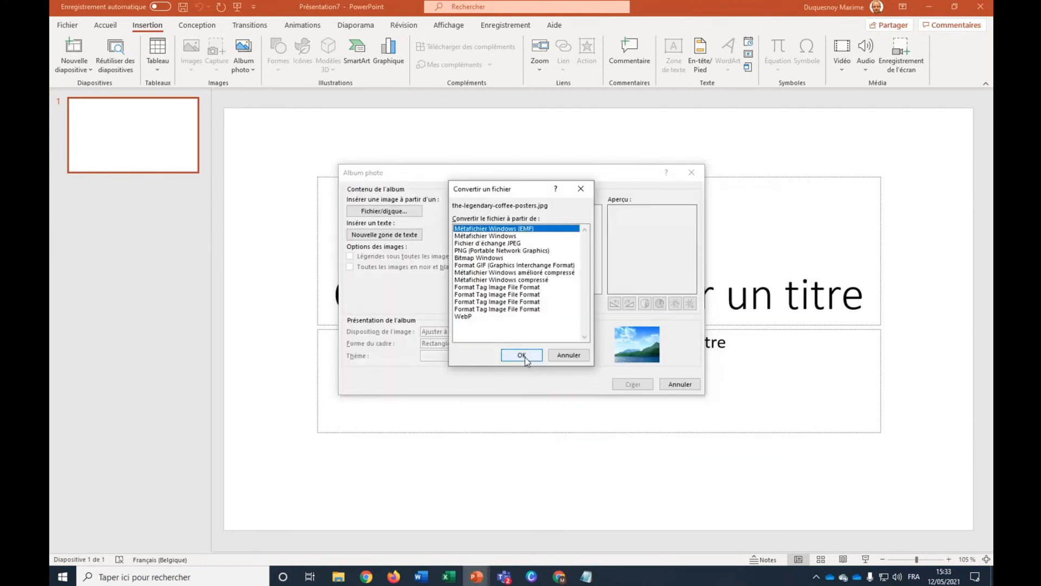
- Confirm the file conversions, using WebP for the-legendary-posters.jpg, and create the photo album from the imported images
{"action": "left_click", "coordinate": [525, 357]}
{"action": "left_click", "coordinate": [529, 321]}
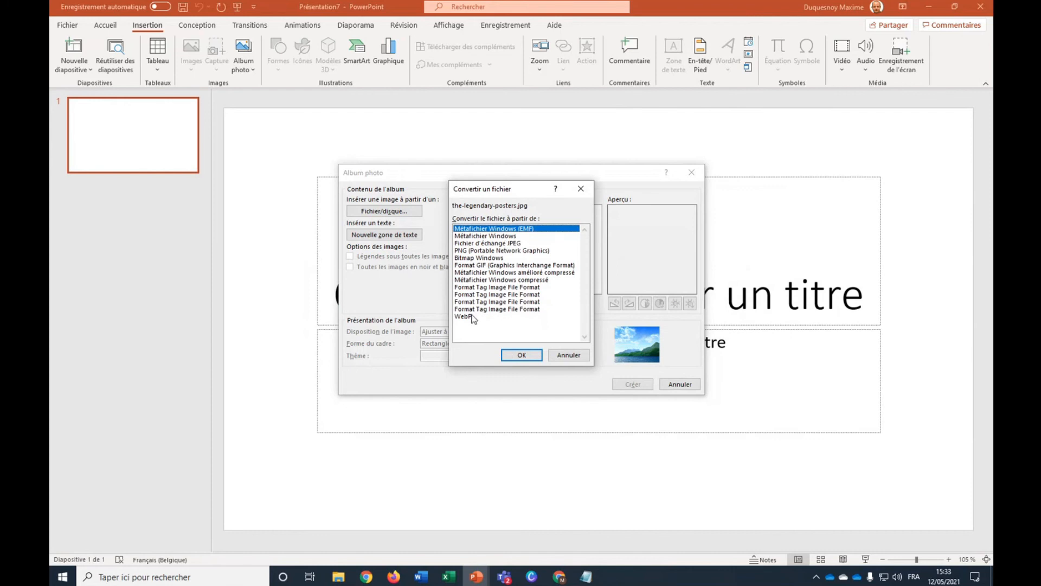
{"action": "left_click", "coordinate": [463, 317]}
{"action": "left_click", "coordinate": [521, 354]}
{"action": "left_click", "coordinate": [529, 318]}
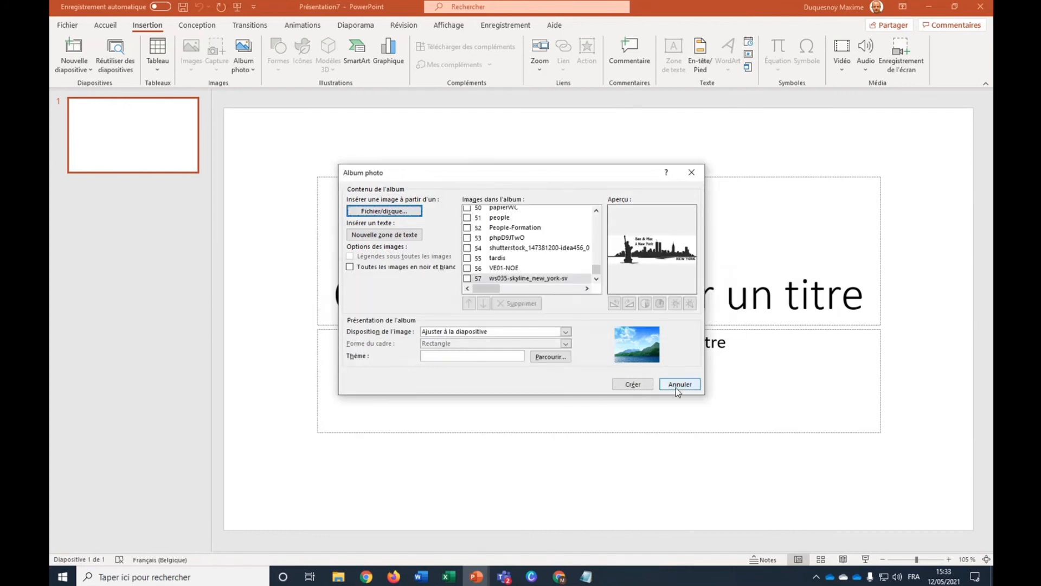
{"action": "left_click", "coordinate": [633, 385]}
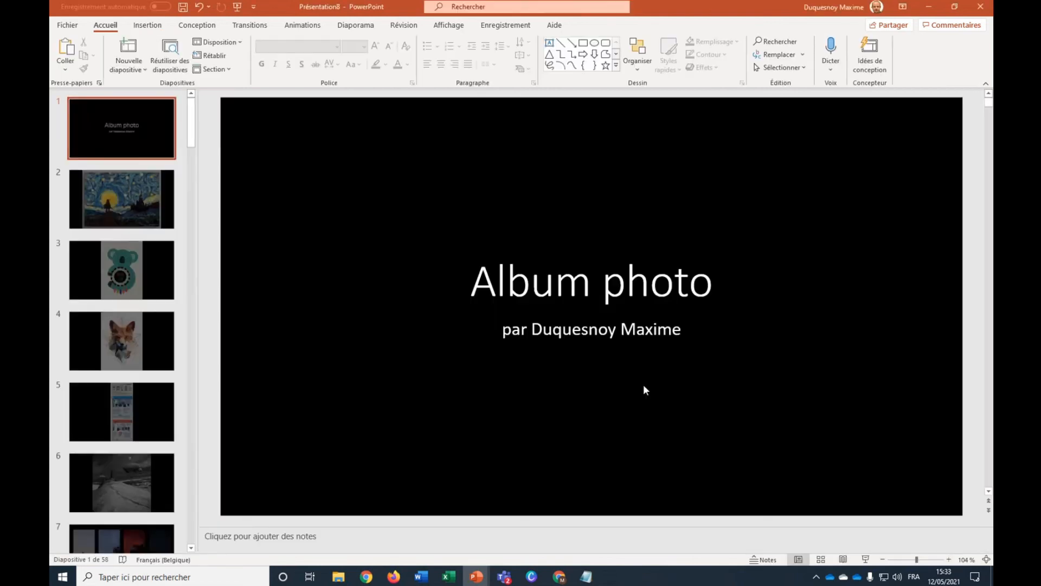
- Apply the film projector design idea to the album's title slide
{"action": "left_click", "coordinate": [125, 160]}
{"action": "left_click", "coordinate": [122, 133]}
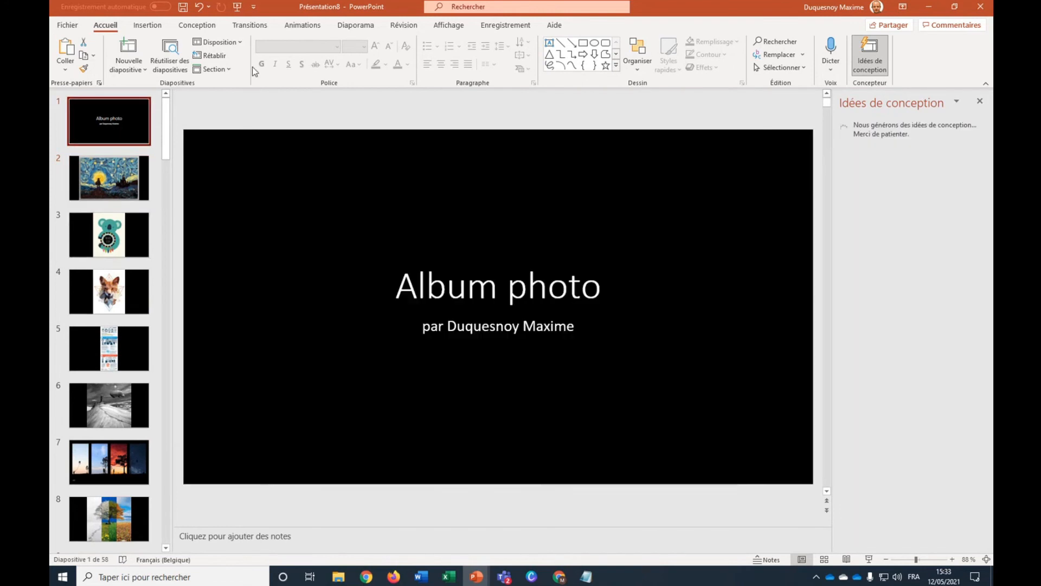
{"action": "left_click", "coordinate": [961, 174]}
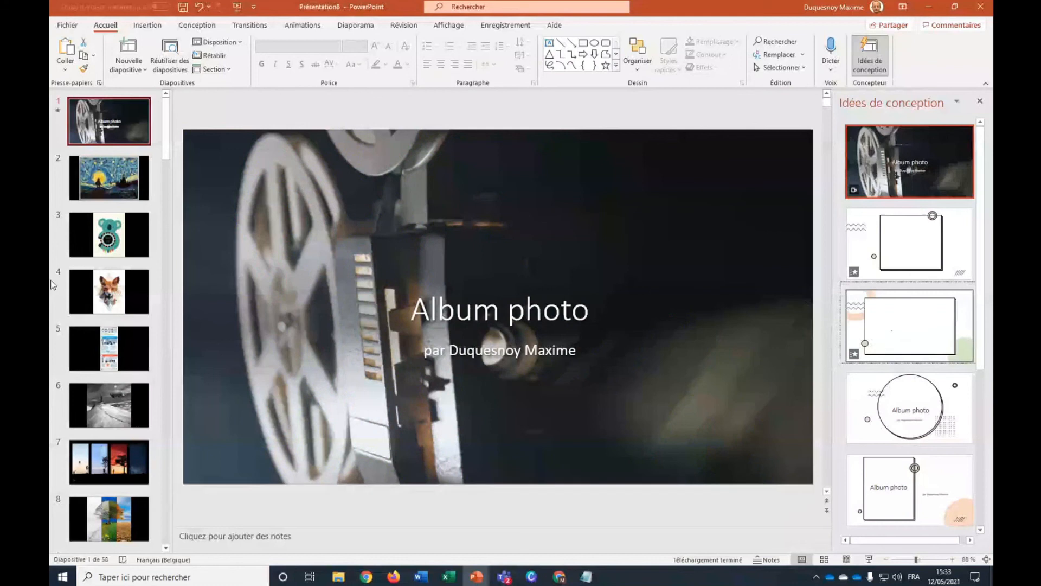
- Apply design ideas to slides 2 to 4: full-slide painting, koala in an ink-edged black circle, fox in a rounded shape on blue
{"action": "left_click", "coordinate": [101, 184]}
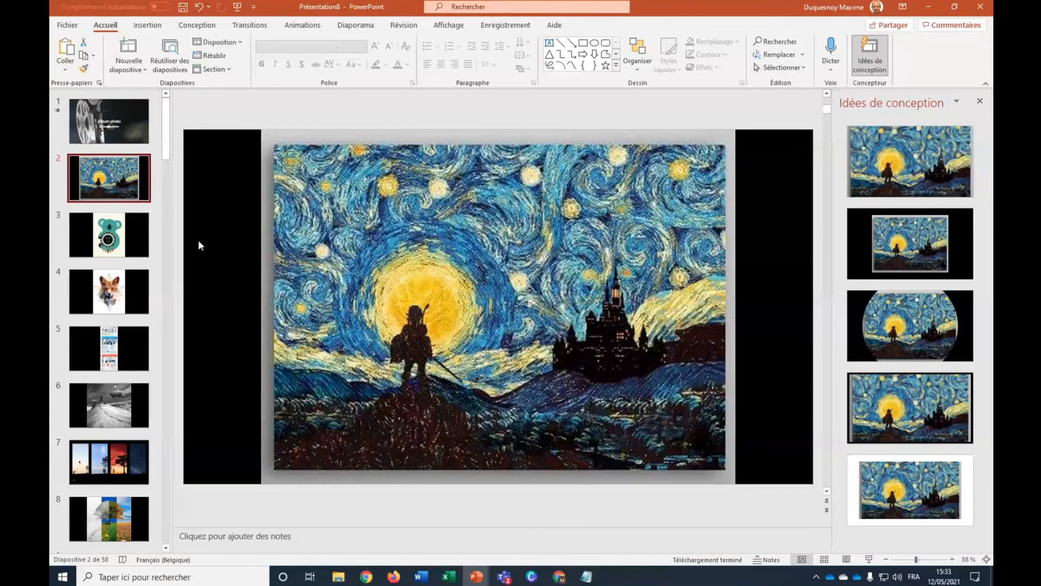
{"action": "left_click", "coordinate": [894, 166]}
{"action": "left_click", "coordinate": [136, 261]}
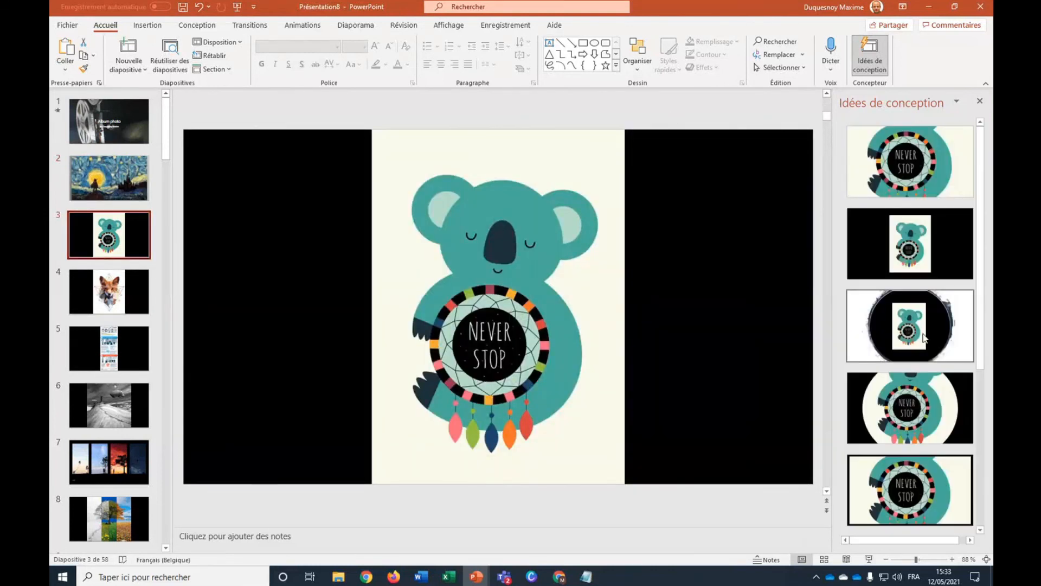
{"action": "left_click", "coordinate": [924, 337]}
{"action": "left_click", "coordinate": [100, 302]}
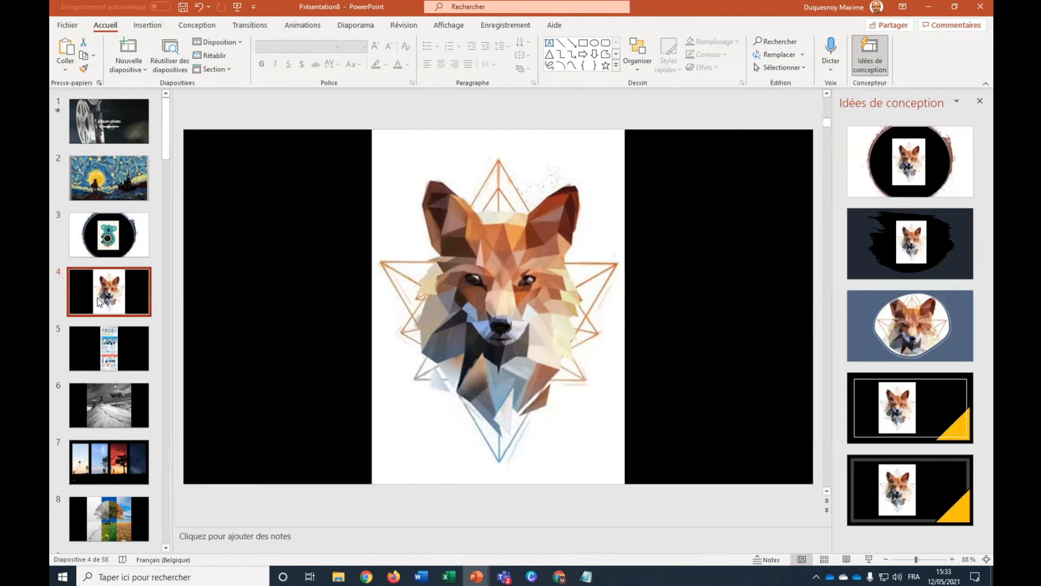
{"action": "left_click", "coordinate": [895, 330]}
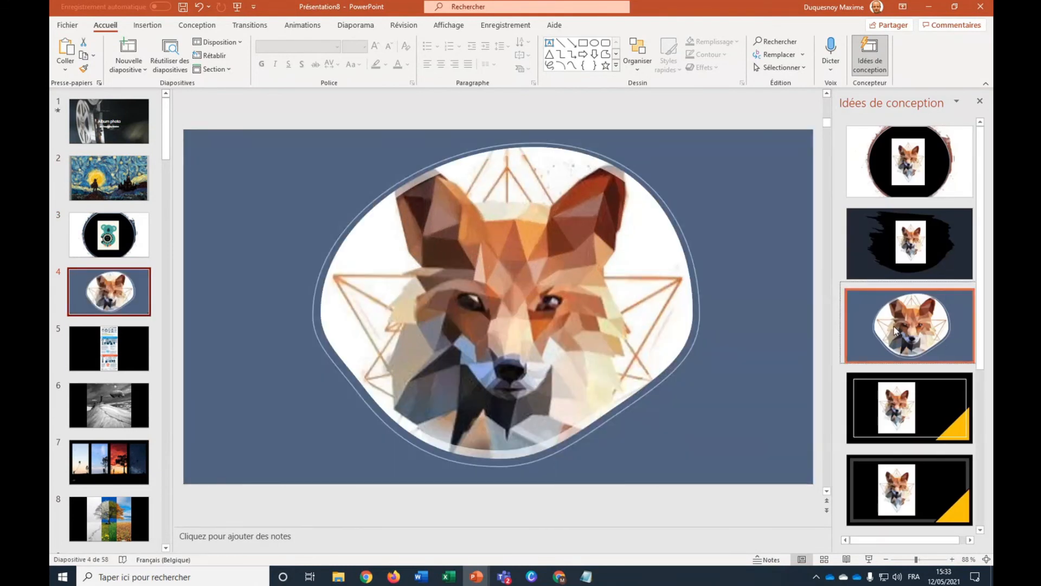
- Start saving a copy in the asbl Portaileduc OneDrive's Documents folder with the file name MON ALBUM
{"action": "left_click", "coordinate": [65, 26]}
{"action": "left_click", "coordinate": [81, 177]}
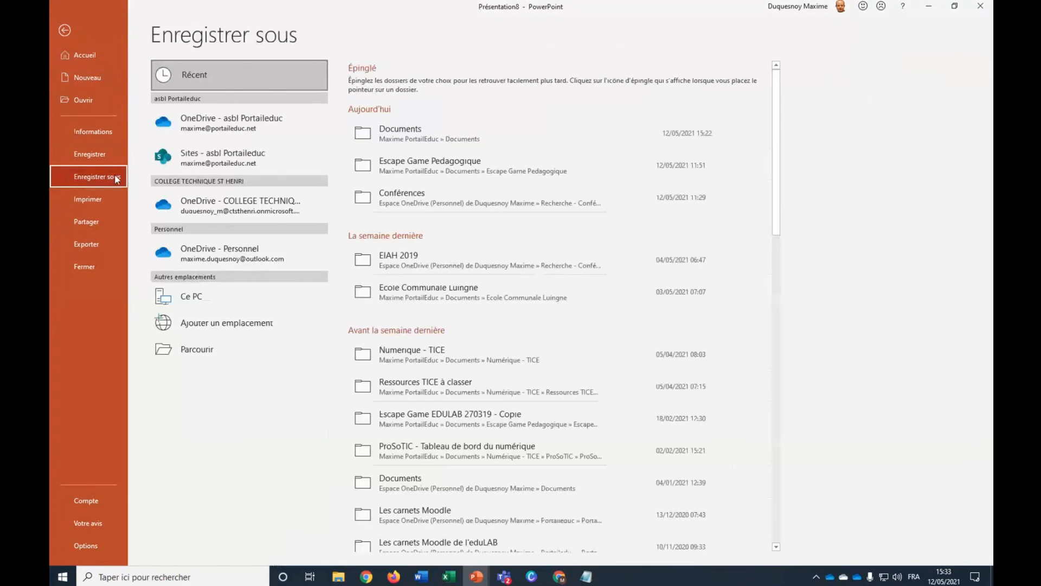
{"action": "left_click", "coordinate": [420, 142]}
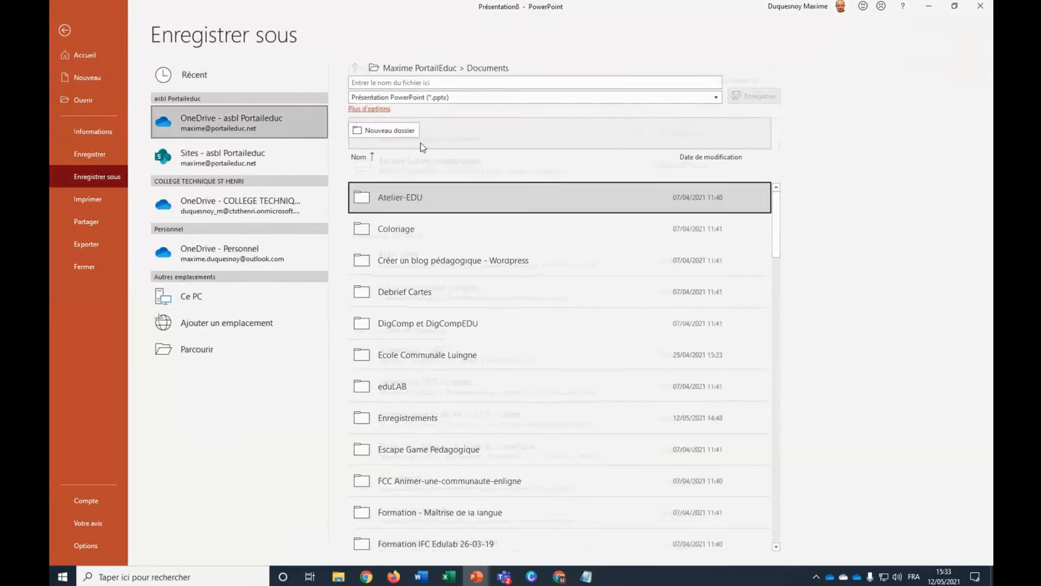
{"action": "left_click", "coordinate": [415, 82]}
{"action": "type", "text": "mON"}
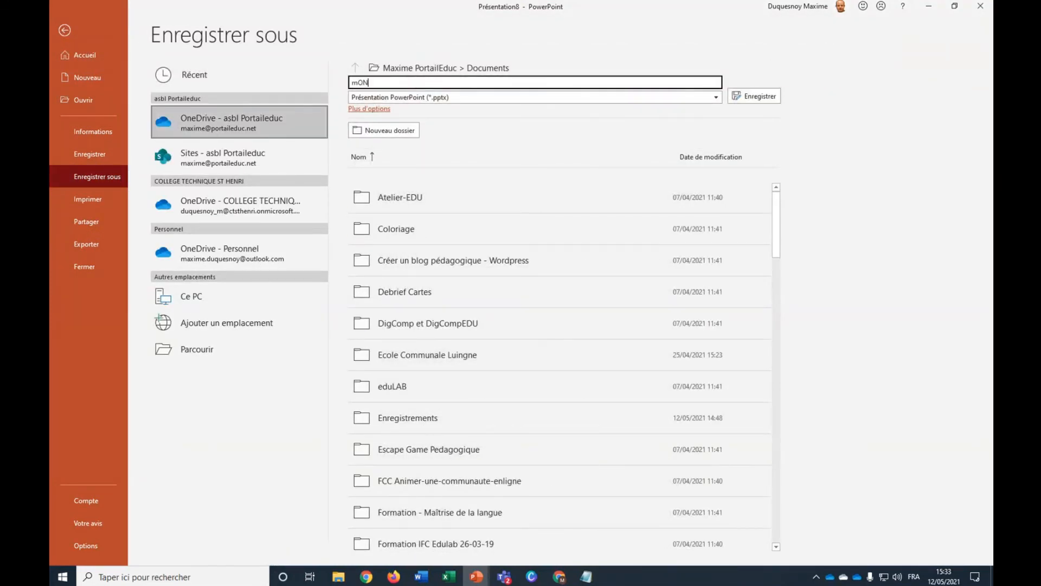
{"action": "key", "text": "BackSpace"}
{"action": "type", "text": "L"}
{"action": "key", "text": "BackSpace"}
{"action": "type", "text": "MON ALBUM"}
- Choose PDF (*.pdf) as the file format and save the album
{"action": "left_click", "coordinate": [434, 97]}
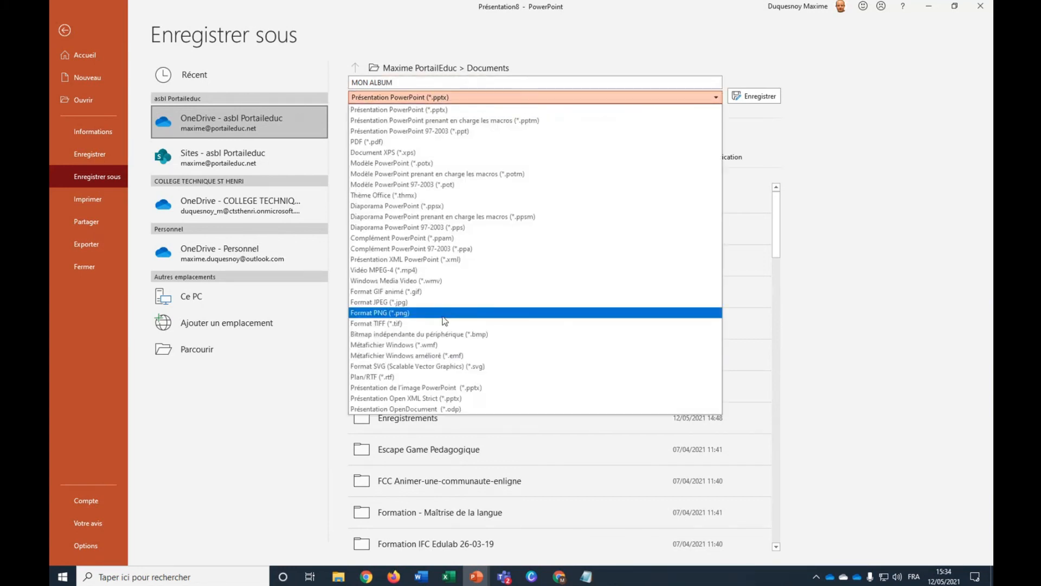
{"action": "left_click", "coordinate": [399, 141]}
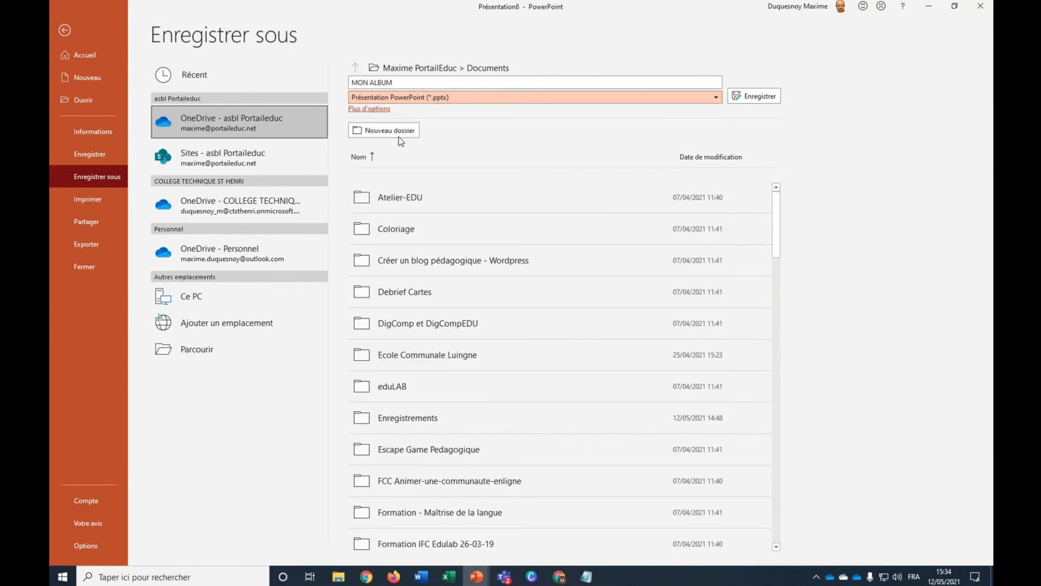
{"action": "left_click", "coordinate": [765, 96]}
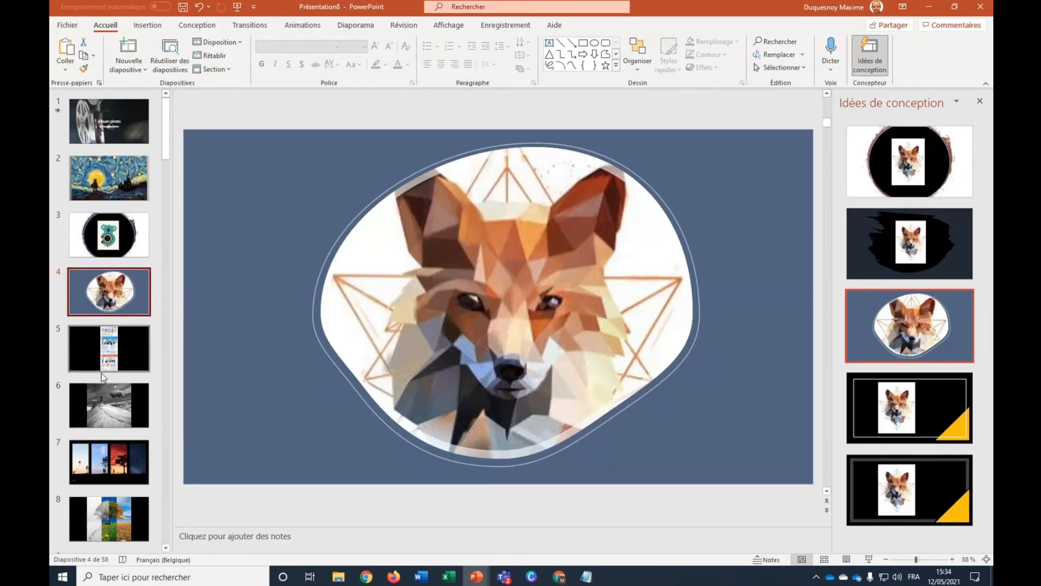
{"action": "scroll", "coordinate": [105, 417], "scroll_direction": "down", "scroll_amount": 2}
{"action": "scroll", "coordinate": [106, 416], "scroll_direction": "down", "scroll_amount": 12}
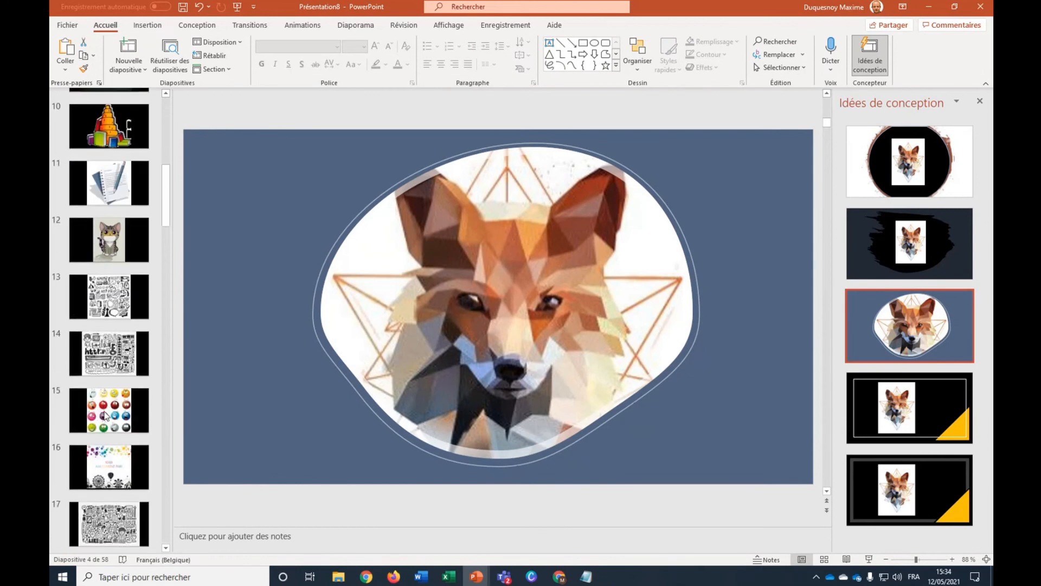
{"action": "scroll", "coordinate": [106, 416], "scroll_direction": "down", "scroll_amount": 4}
{"action": "scroll", "coordinate": [105, 417], "scroll_direction": "up", "scroll_amount": 10}
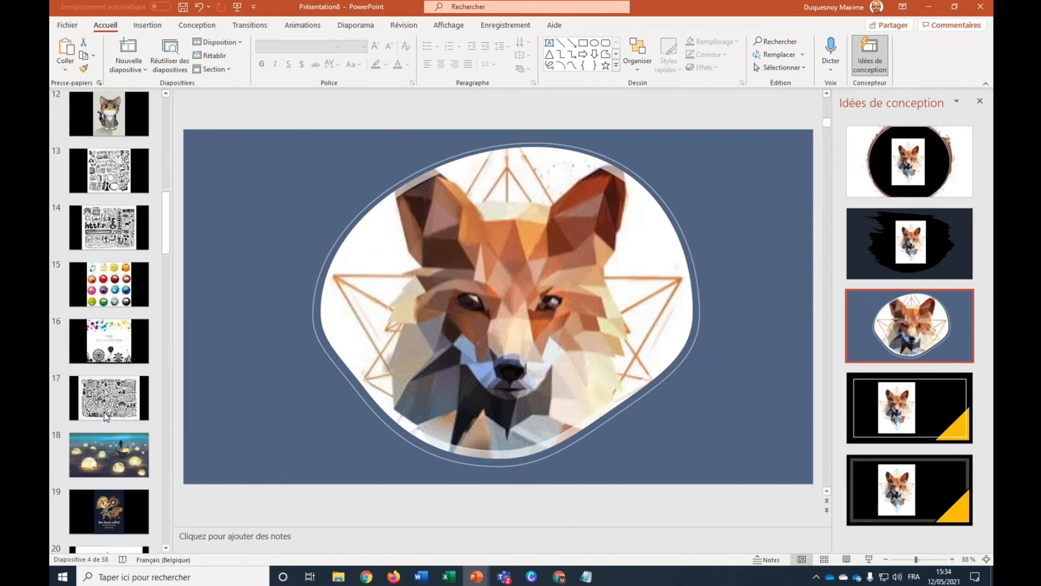
{"action": "scroll", "coordinate": [105, 414], "scroll_direction": "up", "scroll_amount": 8}
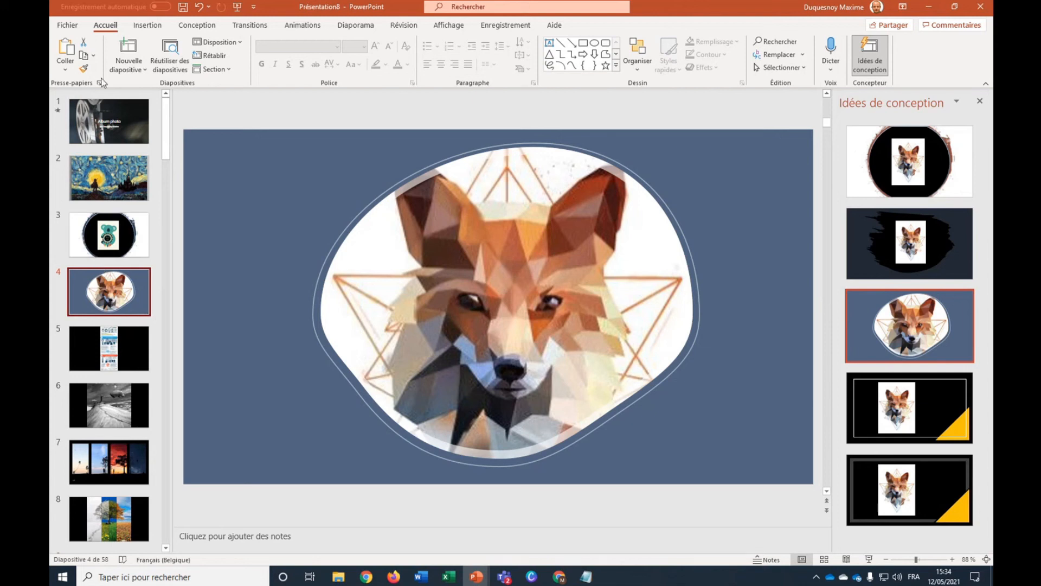
- Create a new presentation from the Arbre généalogique template in the Infographie category
{"action": "left_click", "coordinate": [69, 25]}
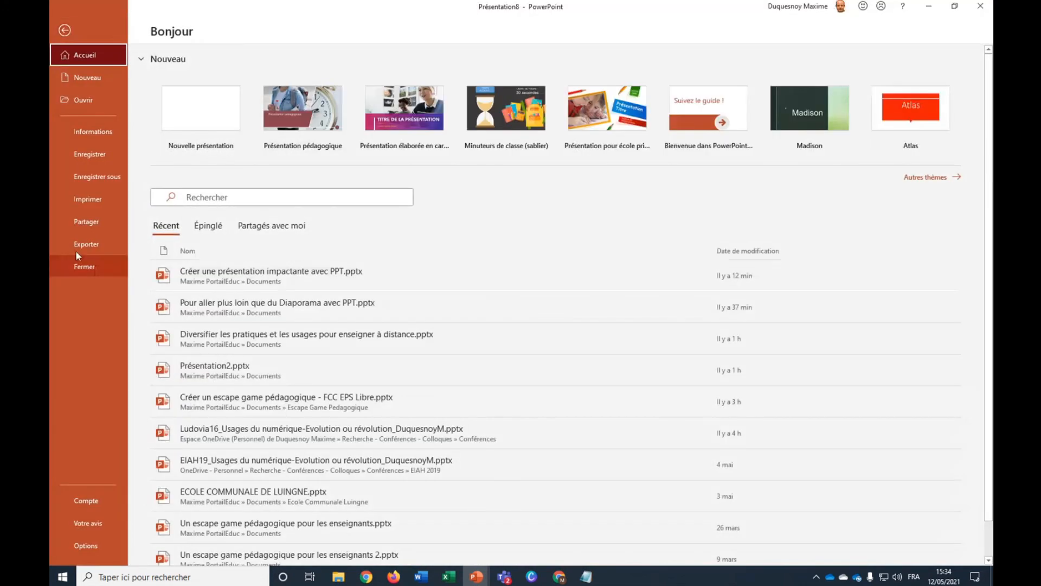
{"action": "left_click", "coordinate": [89, 79]}
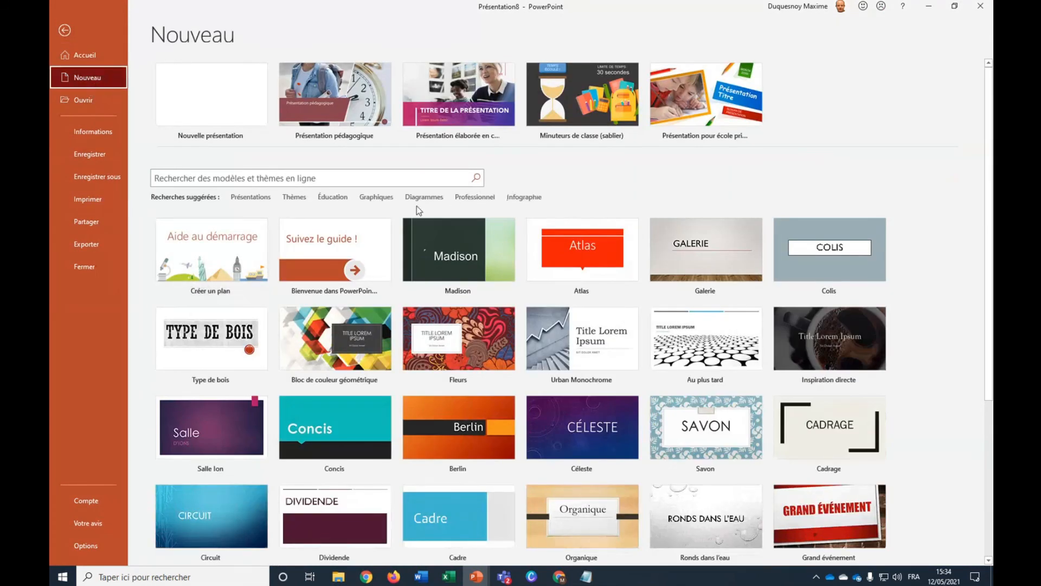
{"action": "left_click", "coordinate": [524, 197]}
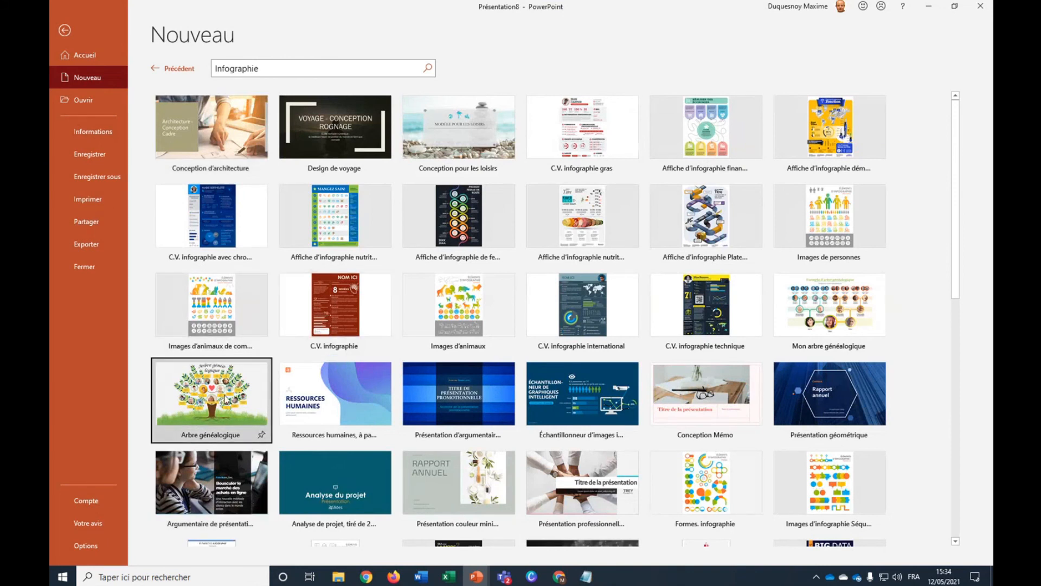
{"action": "left_click", "coordinate": [225, 400]}
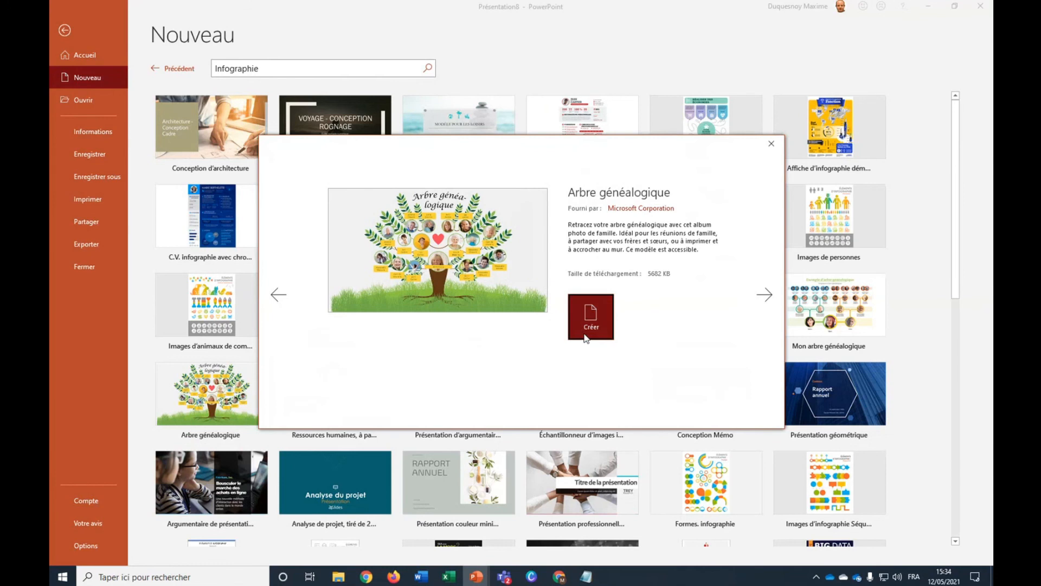
{"action": "left_click", "coordinate": [588, 320]}
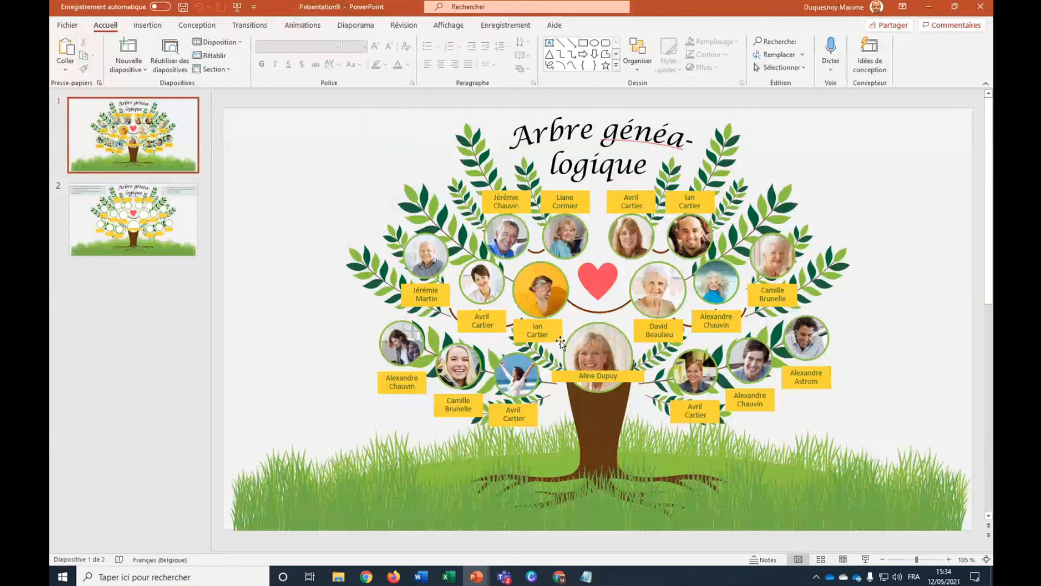
- Replace the name on the label above the tree trunk with the person's first name in capitals
{"action": "triple_click", "coordinate": [597, 375]}
{"action": "type", "text": "mAX"}
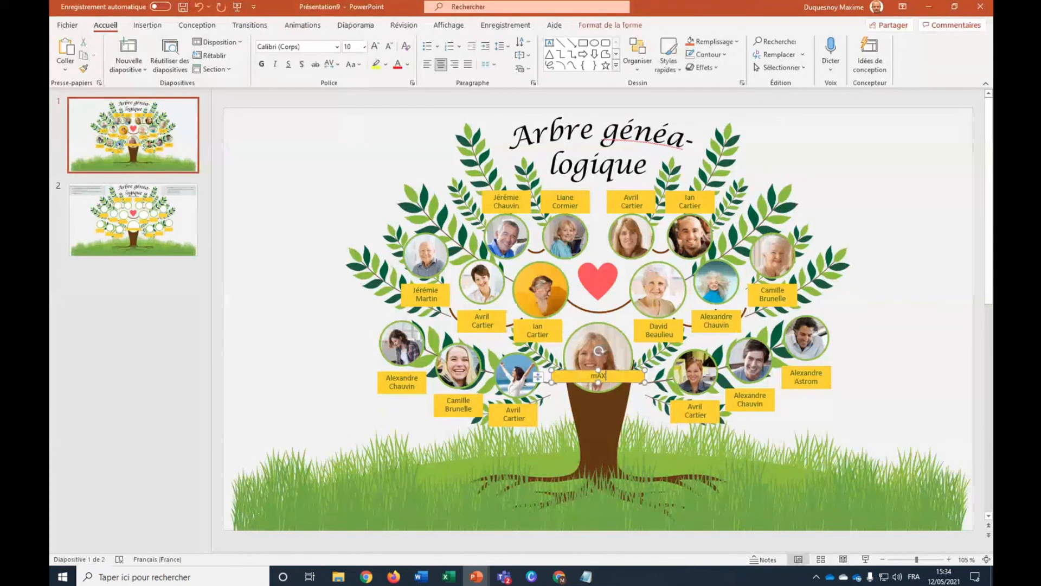
{"action": "double_click", "coordinate": [597, 376]}
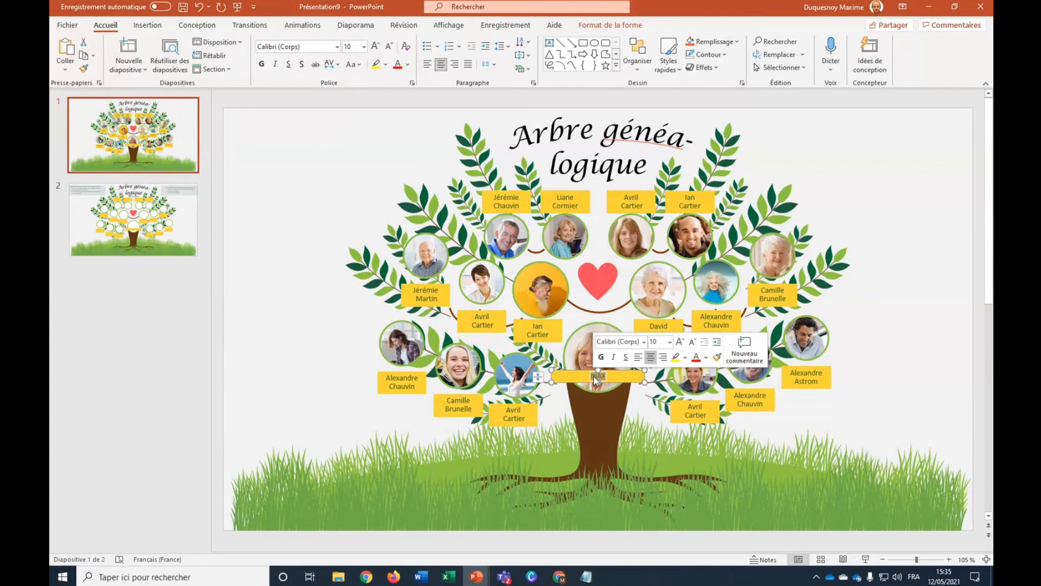
{"action": "type", "text": "MAXIME"}
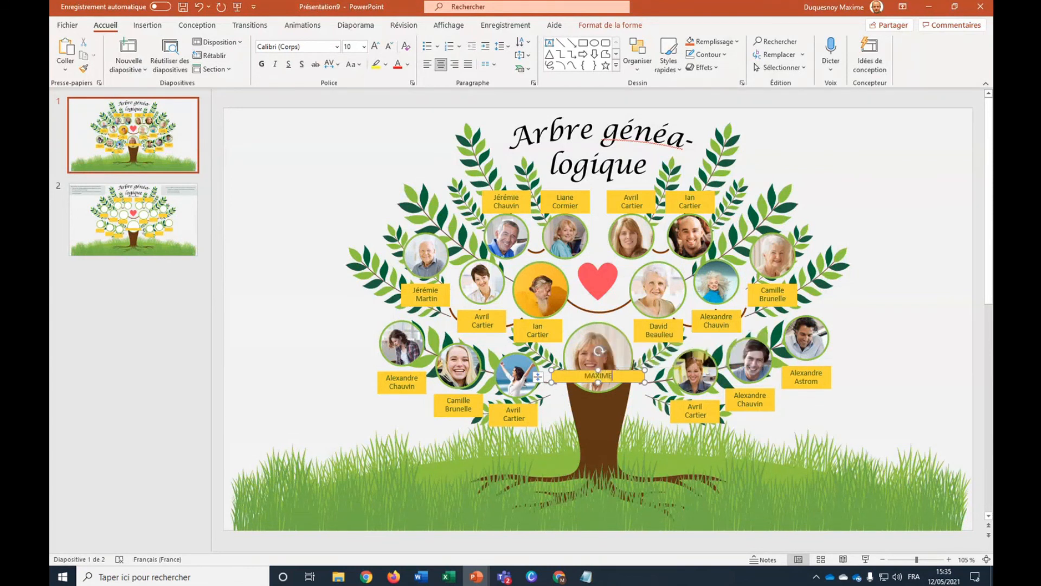
- Replace the portrait above the tree trunk with the AvatarMD21.png file from the Avatars MD folder in OneDrive's Images
{"action": "right_click", "coordinate": [596, 347]}
{"action": "mouse_move", "coordinate": [671, 177]}
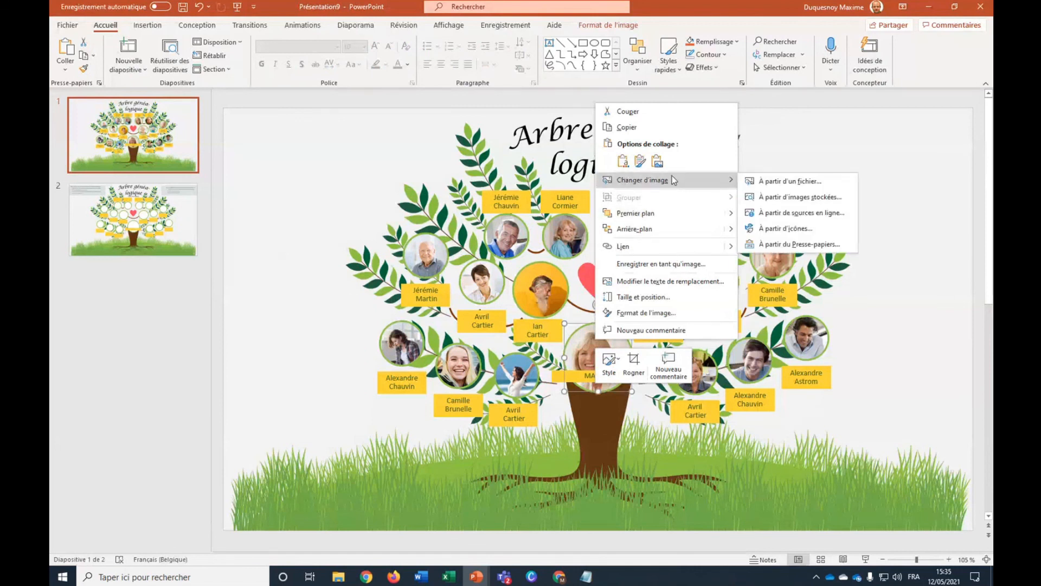
{"action": "left_click", "coordinate": [786, 181]}
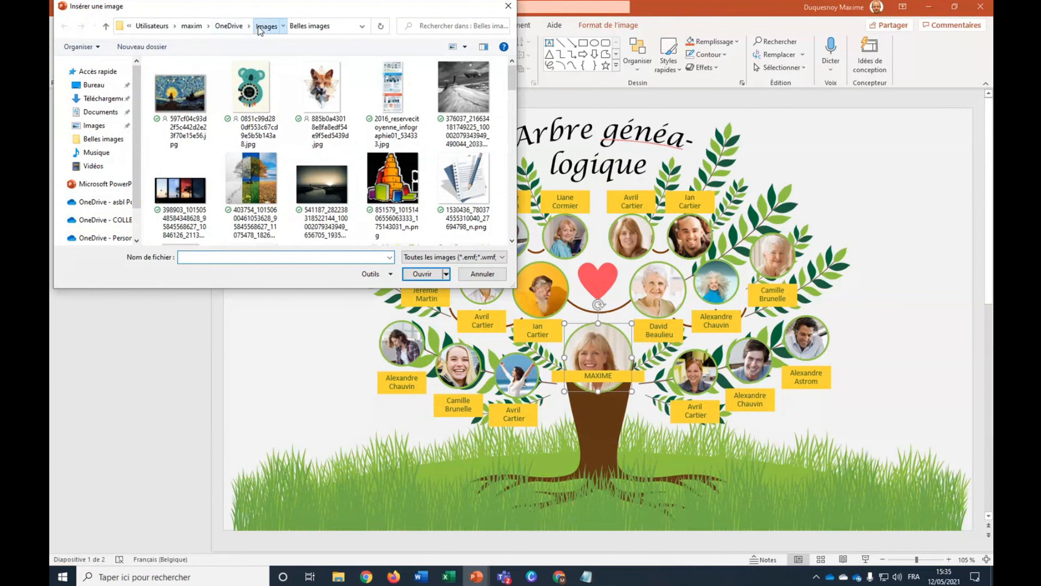
{"action": "left_click", "coordinate": [260, 27]}
{"action": "double_click", "coordinate": [251, 89]}
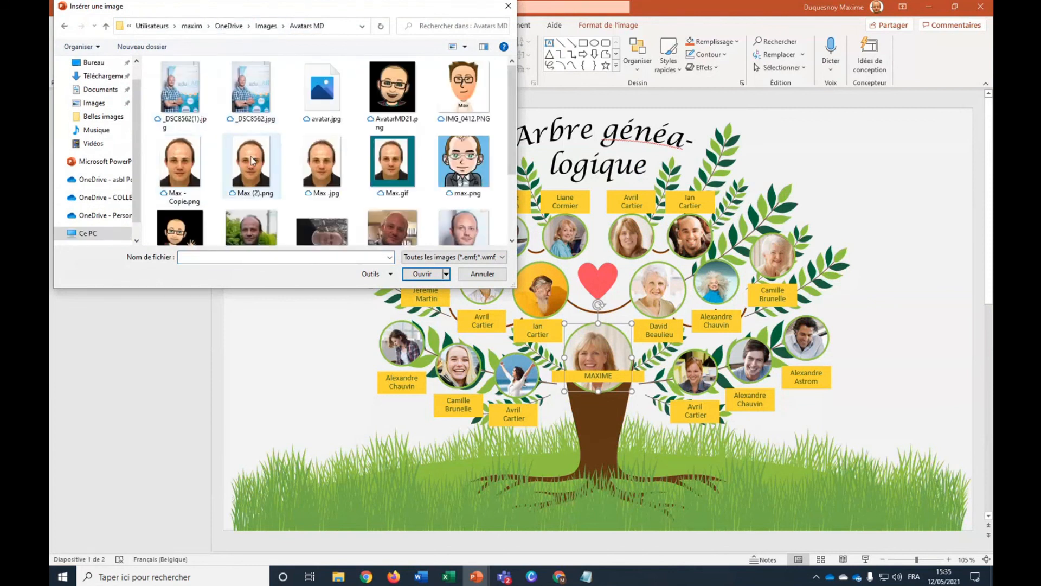
{"action": "left_click", "coordinate": [405, 89]}
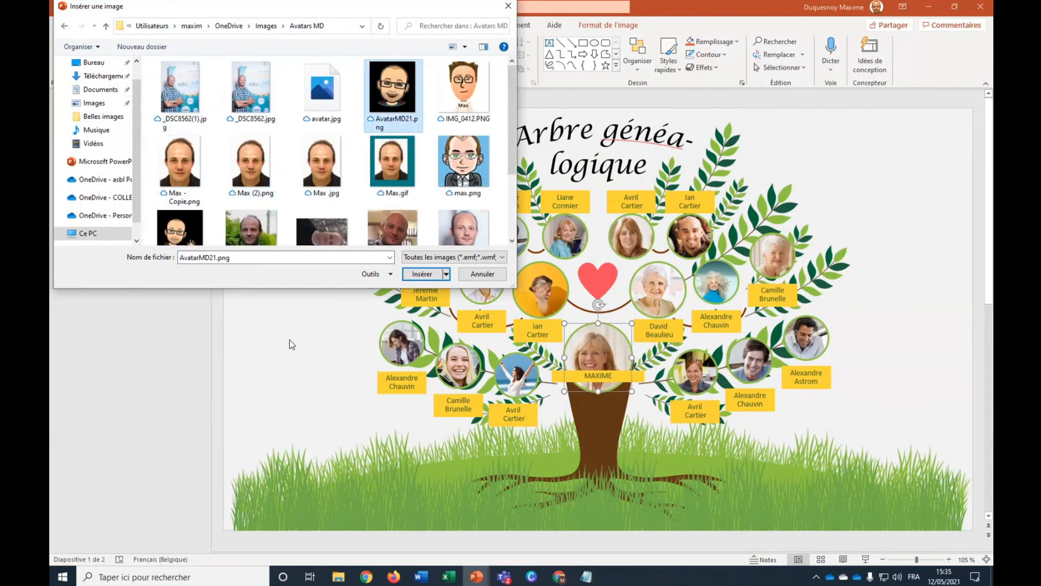
{"action": "left_click", "coordinate": [421, 273]}
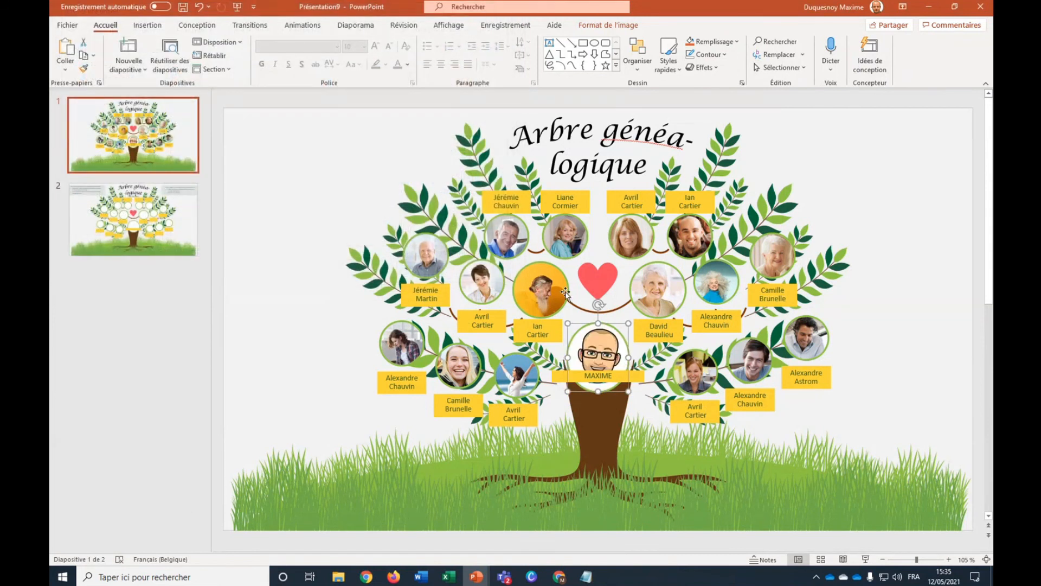
{"action": "left_click", "coordinate": [920, 304]}
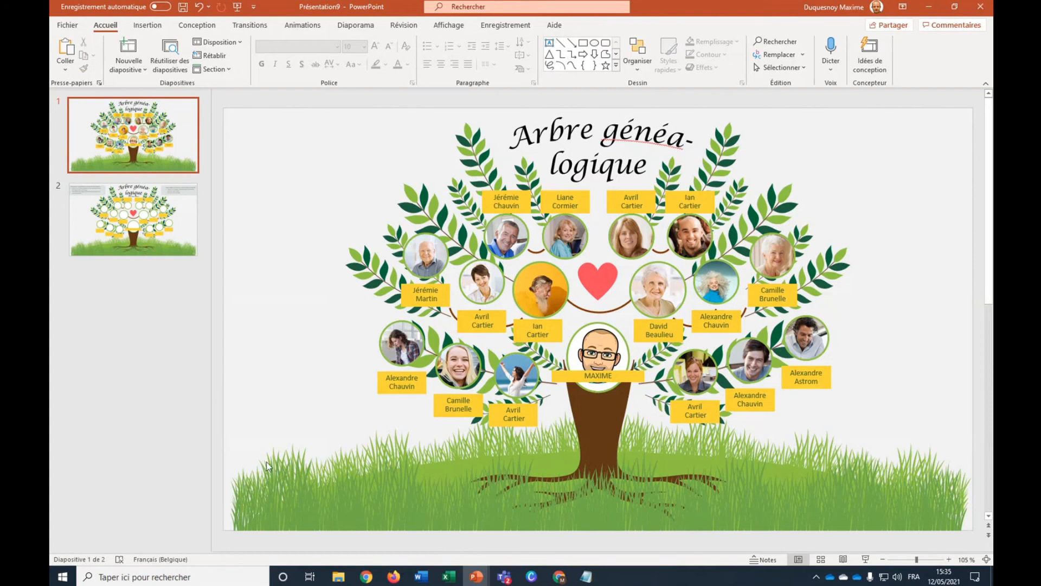
- Browse the Infographie category of new presentation templates and preview Affiche d'infographie Plateau de jeu and Affiche d'infographie Éducation
{"action": "left_click", "coordinate": [66, 25]}
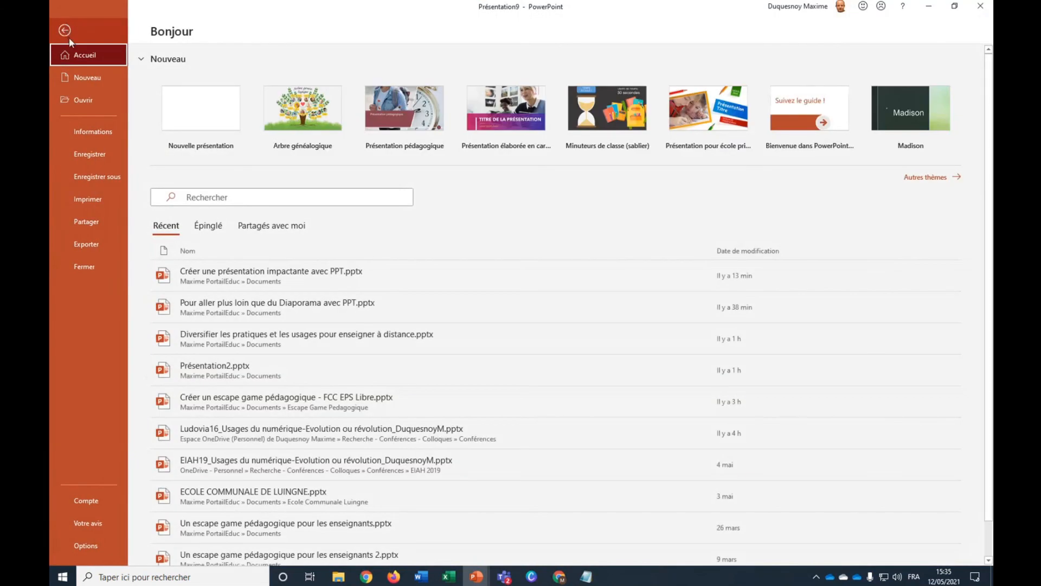
{"action": "left_click", "coordinate": [84, 80]}
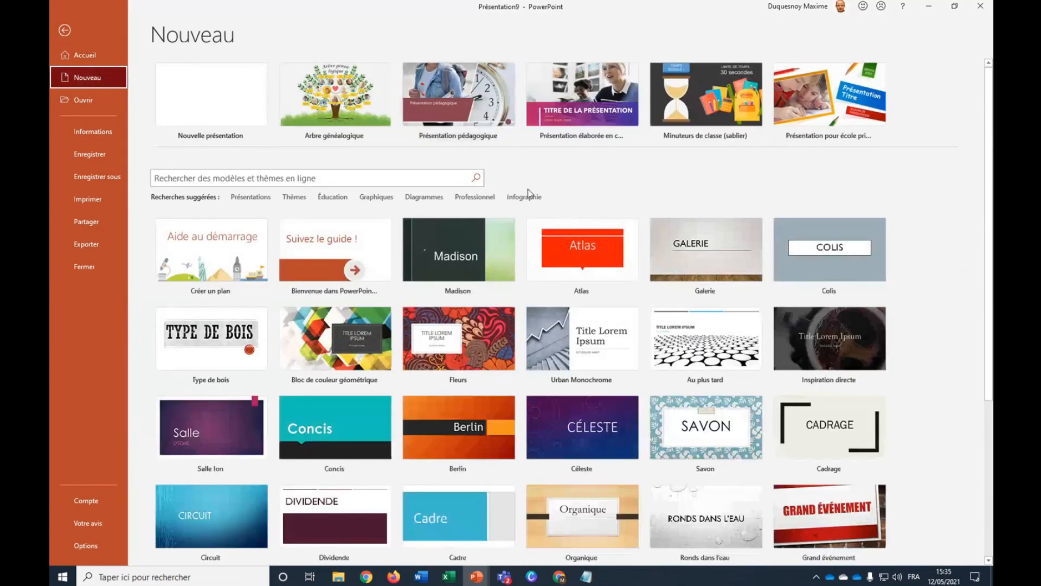
{"action": "left_click", "coordinate": [524, 197]}
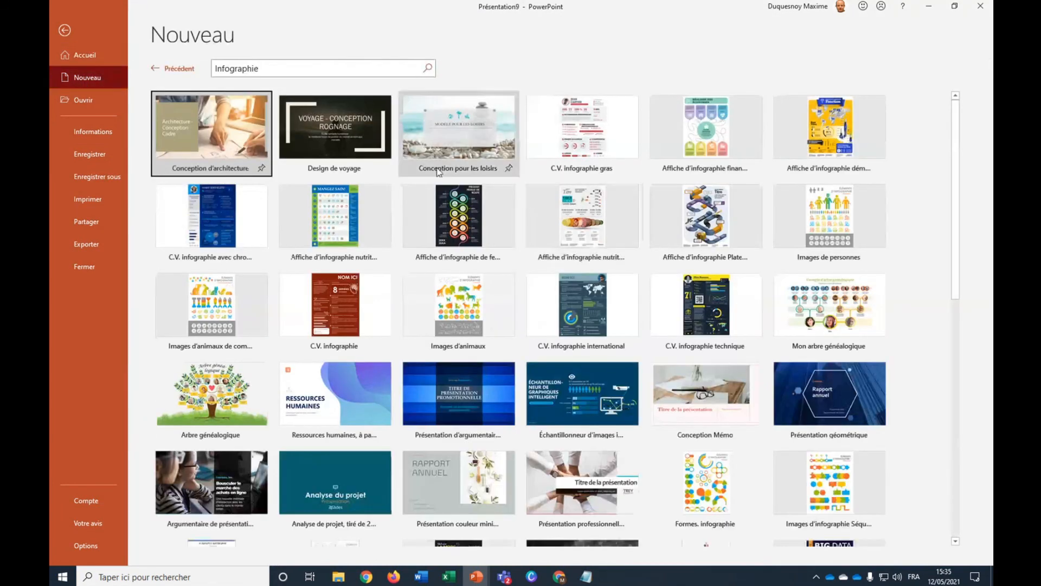
{"action": "left_click", "coordinate": [727, 215]}
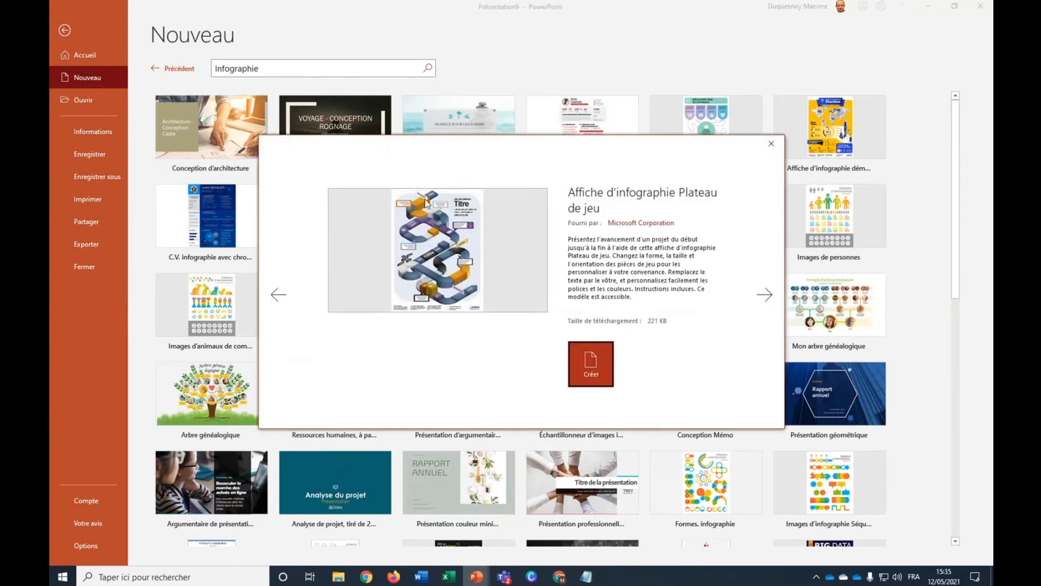
{"action": "left_click", "coordinate": [771, 143]}
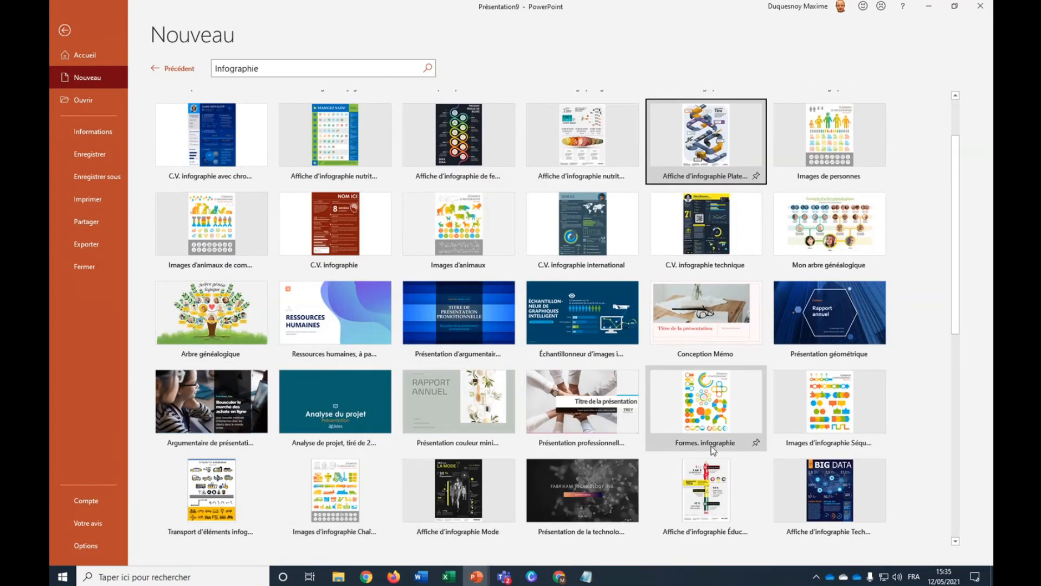
{"action": "left_click", "coordinate": [714, 491]}
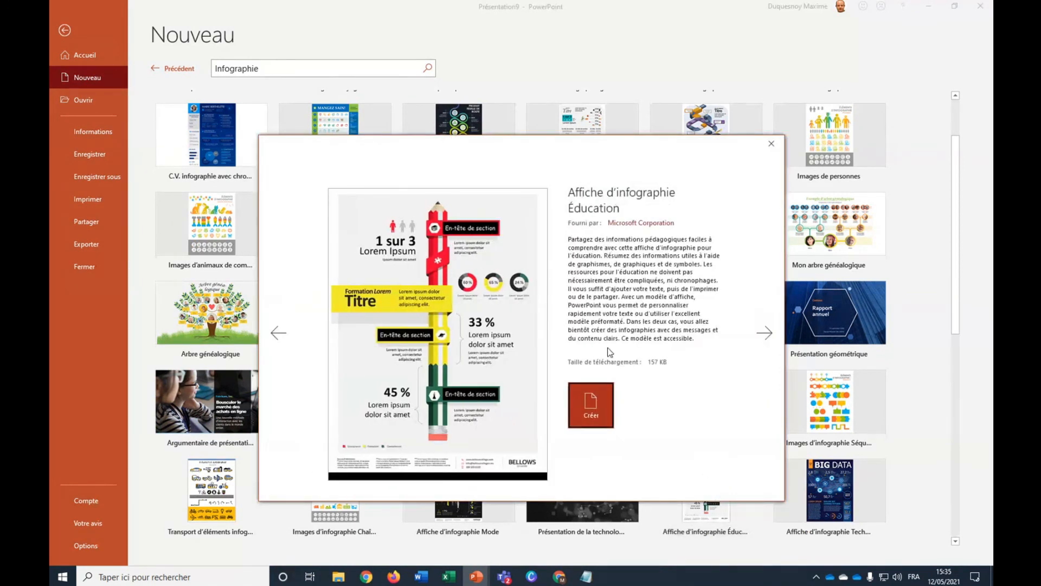
{"action": "left_click", "coordinate": [771, 140]}
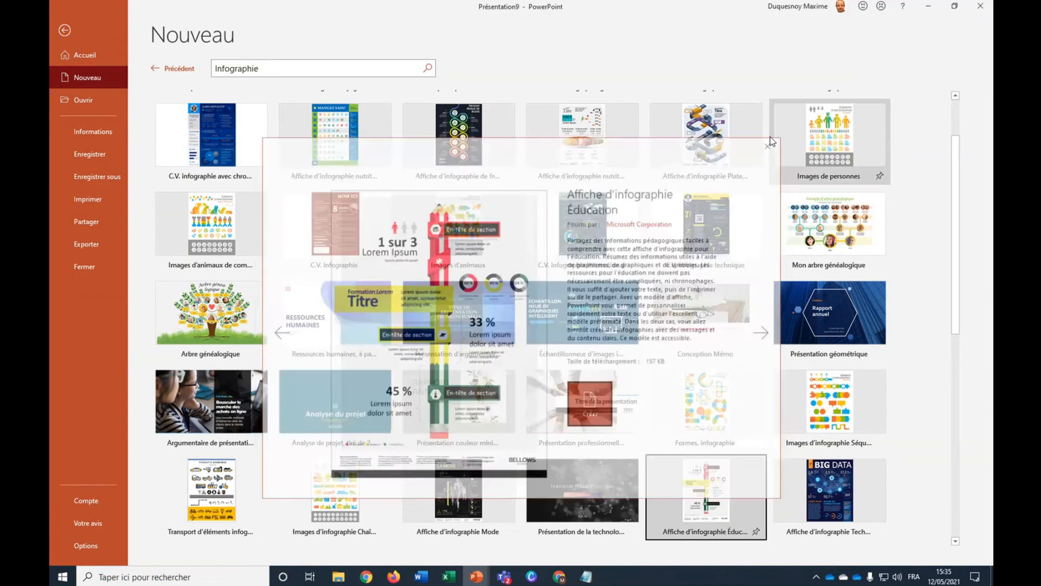
- Create a new presentation from the Affiche d'infographie nutritionnelle template
{"action": "left_click", "coordinate": [583, 132]}
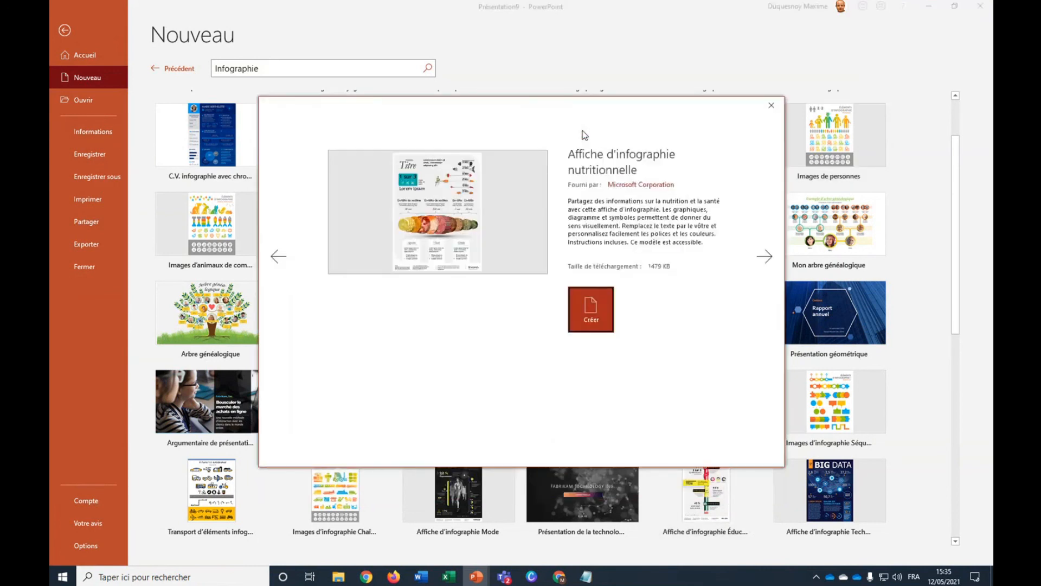
{"action": "left_click", "coordinate": [599, 312]}
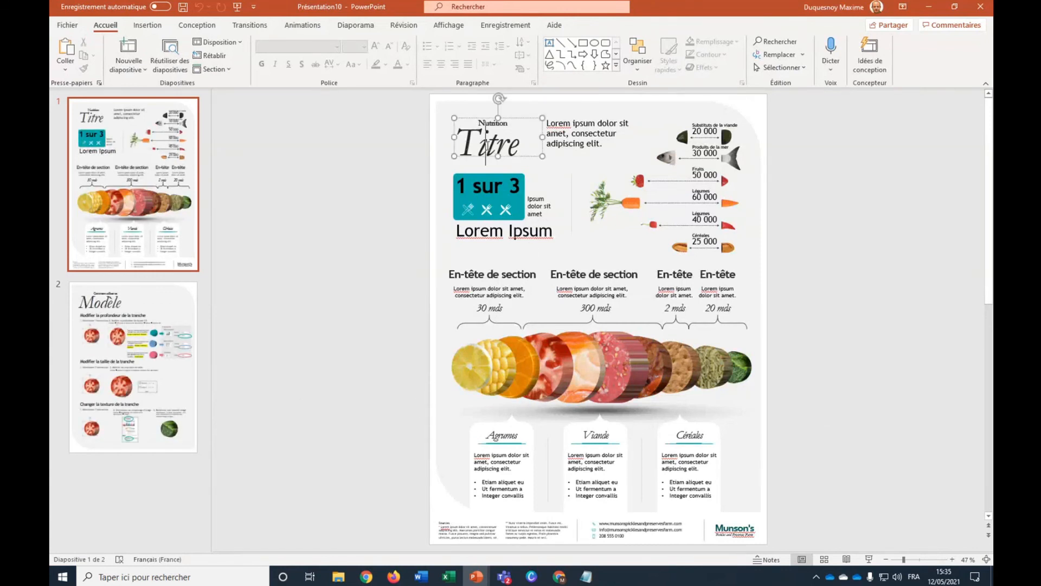
- Replace the word Titre in the poster's heading under Nutrition with HORECA
{"action": "double_click", "coordinate": [488, 150]}
{"action": "type", "text": "HOI"}
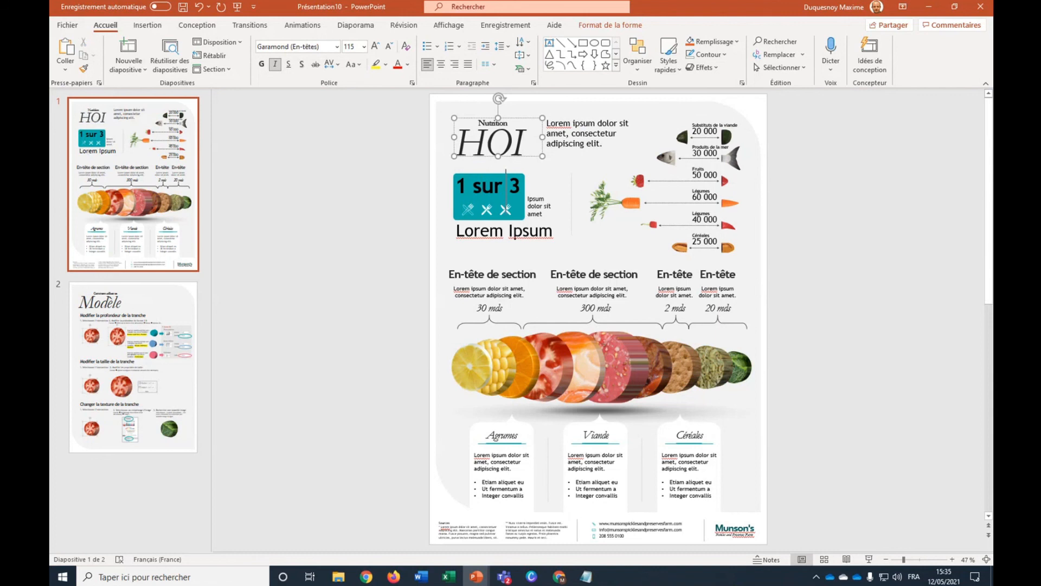
{"action": "key", "text": "BackSpace"}
{"action": "type", "text": "R1"}
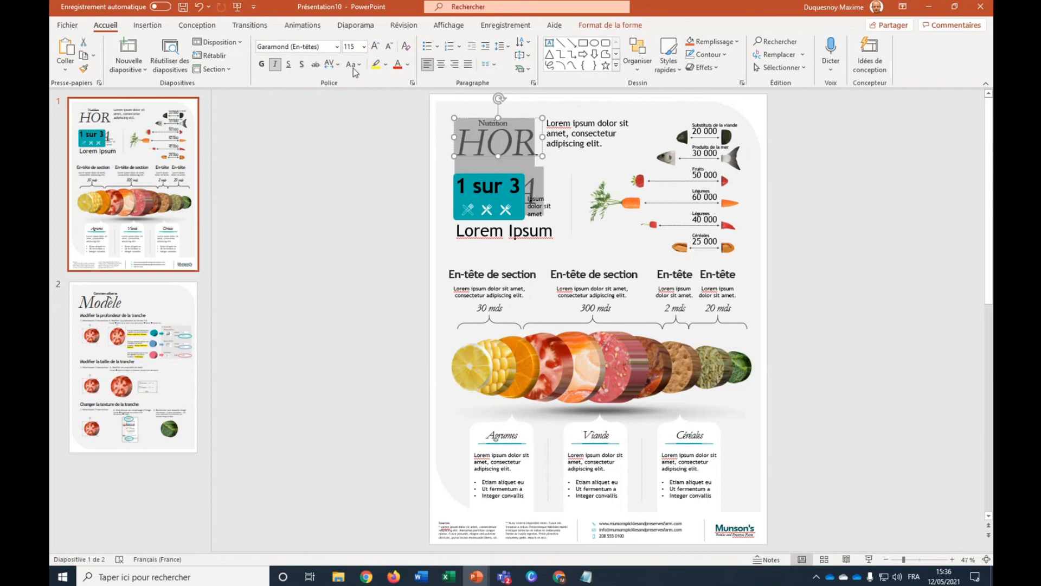
- Reduce the HORECA heading's font size to 54 and extend its text box slightly downward
{"action": "left_click", "coordinate": [375, 45]}
{"action": "left_click", "coordinate": [384, 47]}
{"action": "left_click", "coordinate": [384, 47]}
{"action": "left_click", "coordinate": [384, 47]}
{"action": "left_click", "coordinate": [384, 48]}
{"action": "left_click", "coordinate": [383, 47]}
{"action": "left_click", "coordinate": [383, 47]}
{"action": "left_click", "coordinate": [384, 47]}
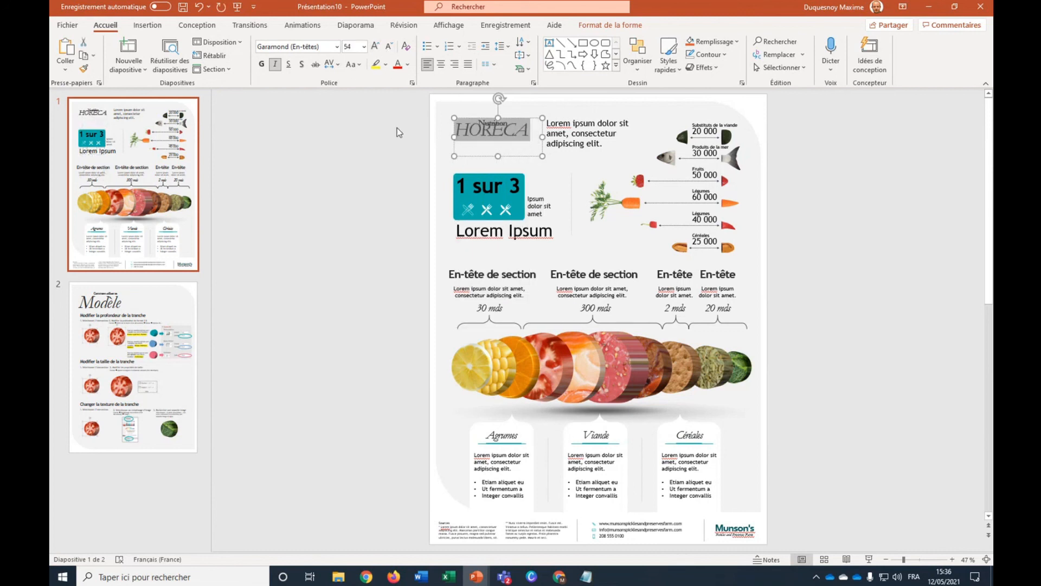
{"action": "left_click_drag", "start_coordinate": [481, 158], "coordinate": [480, 167]}
{"action": "left_click", "coordinate": [389, 193]}
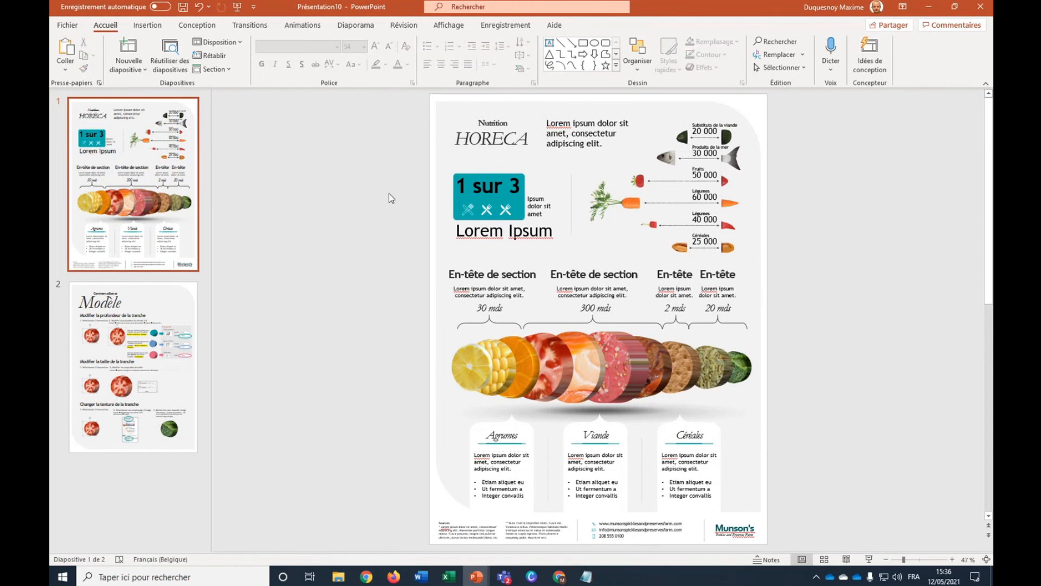